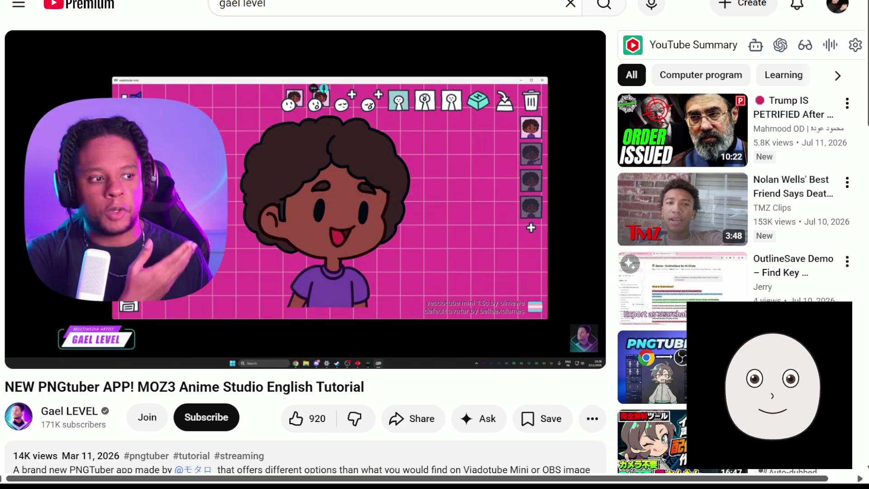
Switch to Clip Studio Paint and export the mouth-closed layer as a PNG into the FINALS folder
key("alt+Tab")
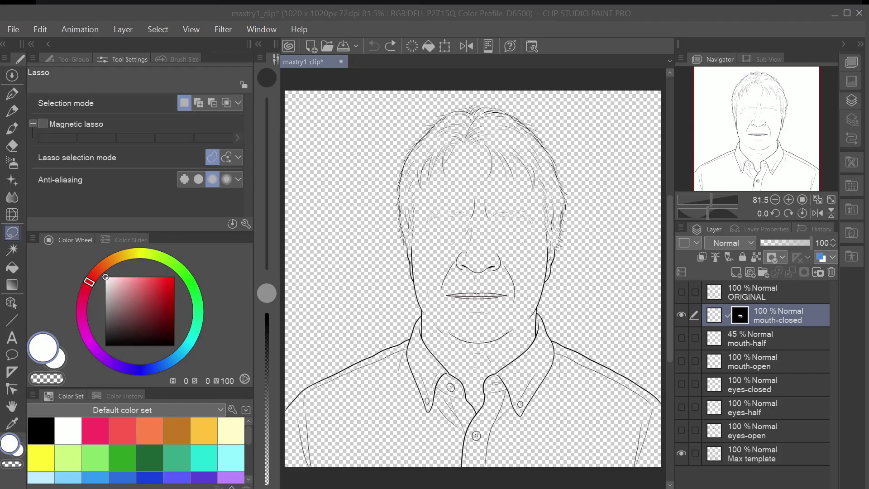
right_click(735, 312)
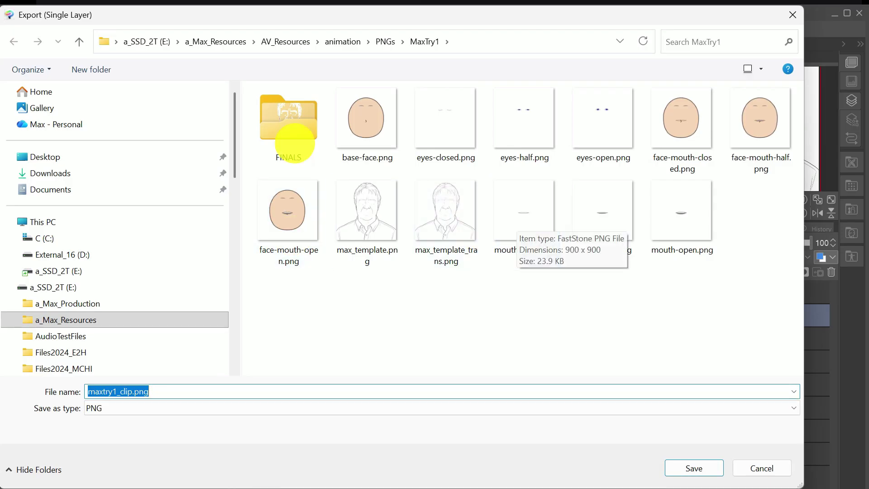
double_click(294, 143)
left_click(159, 388)
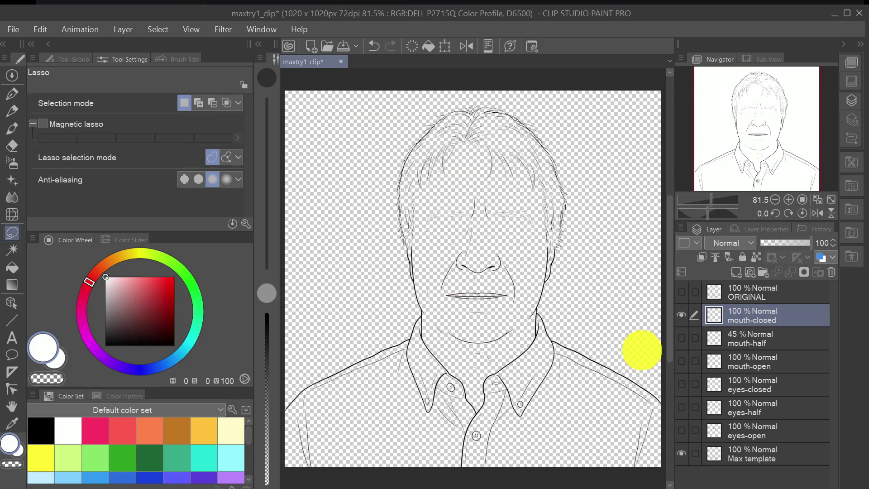
right_click(737, 316)
left_click(761, 315)
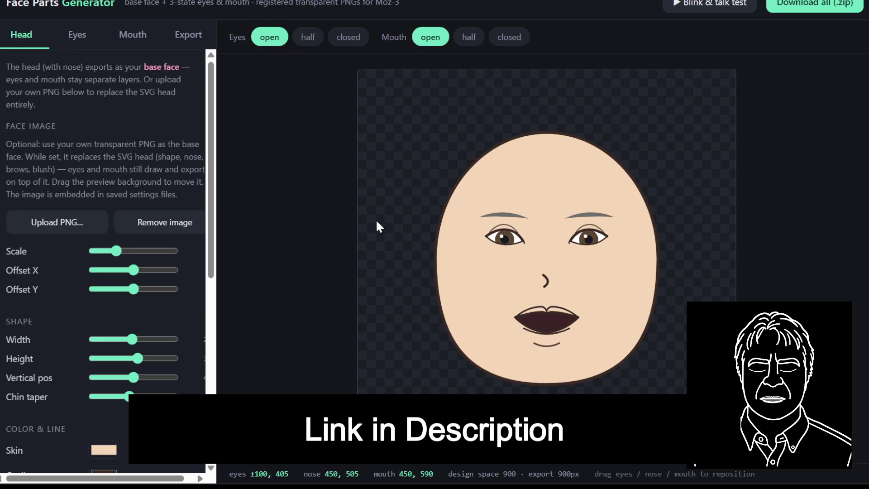
Load face_thick_lines_trans.png as the base face image to replace the generated head
left_click(65, 223)
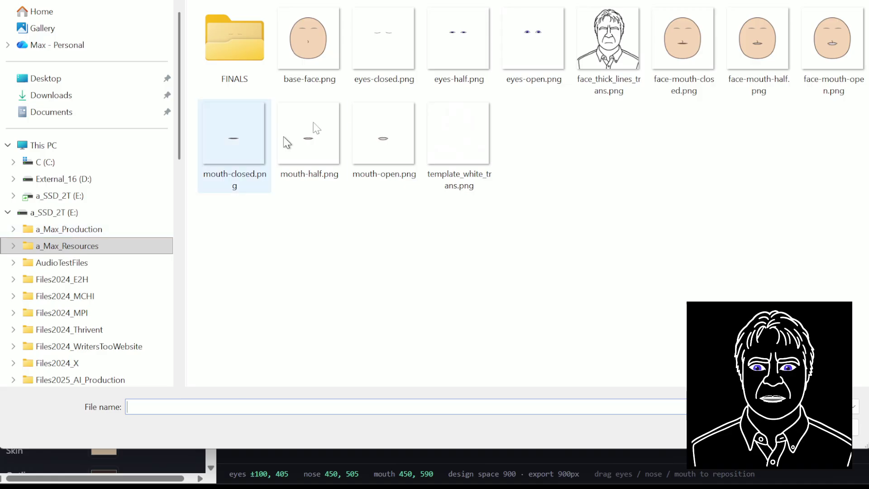
left_click(613, 45)
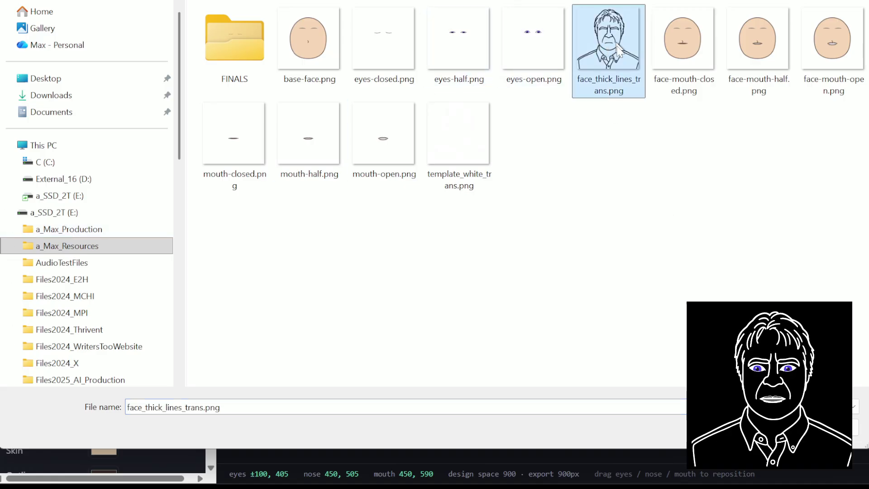
key("Return")
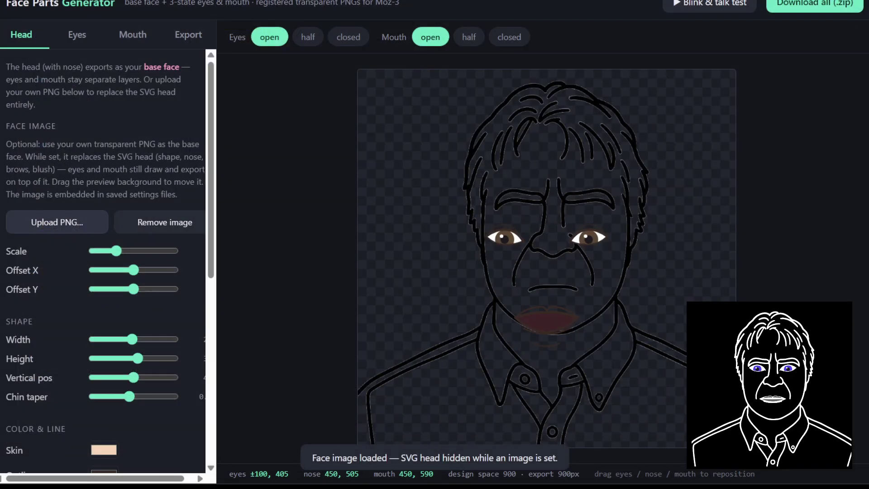
Try the Round (sclera + iris) and Button dot eye styles and go back to Natural (almond)
left_click(79, 41)
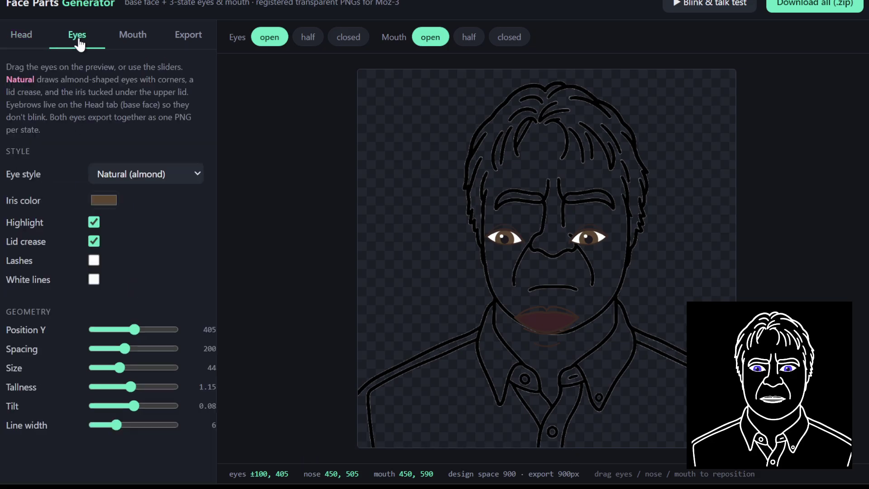
left_click(159, 172)
left_click(159, 210)
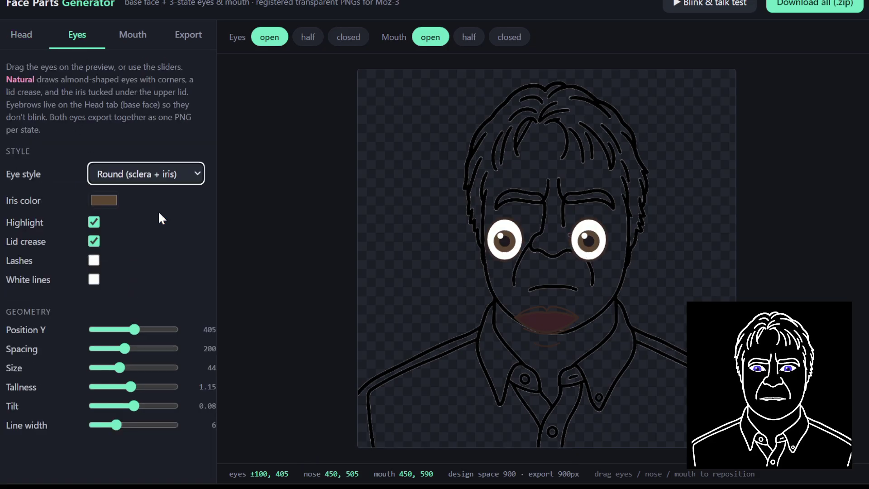
left_click(162, 175)
left_click(165, 249)
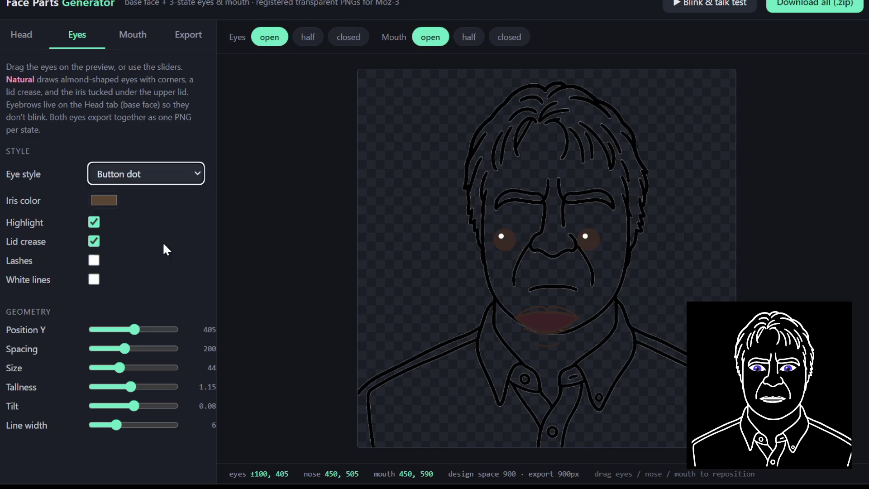
left_click(172, 172)
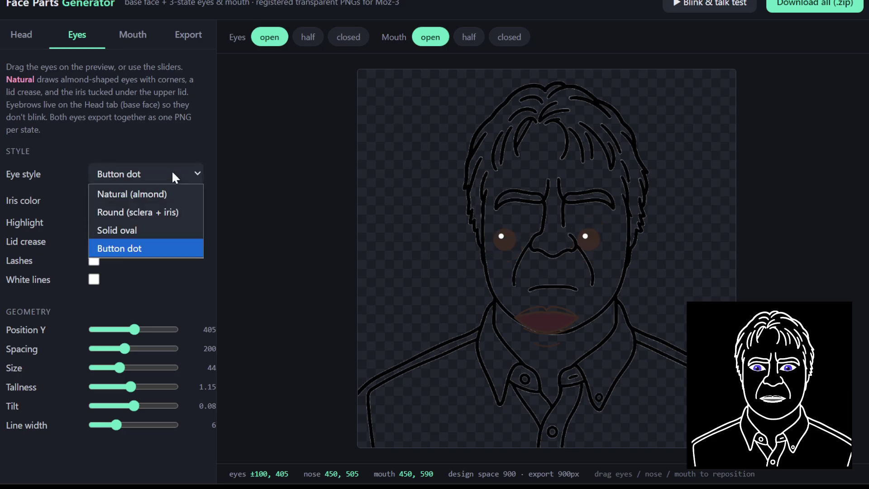
left_click(165, 194)
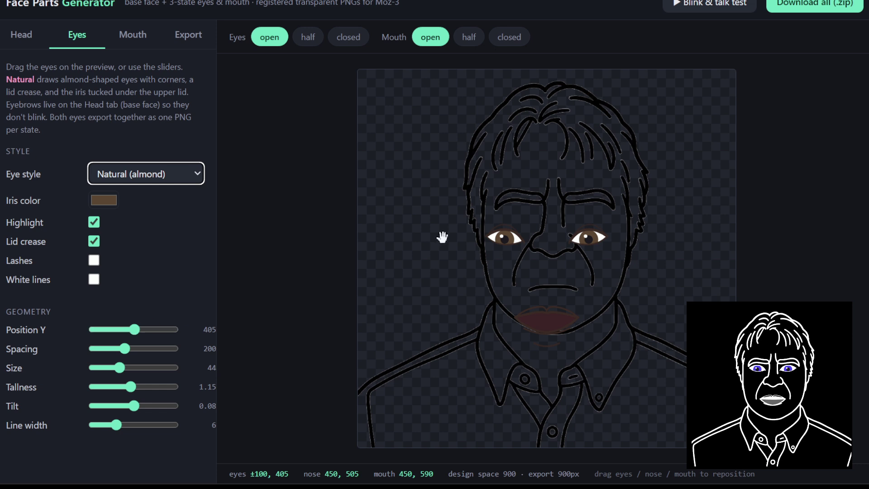
Fit the eyes to the face drawing at about Position Y 373 with a Spacing of about 175
left_click_drag(494, 243, 579, 218)
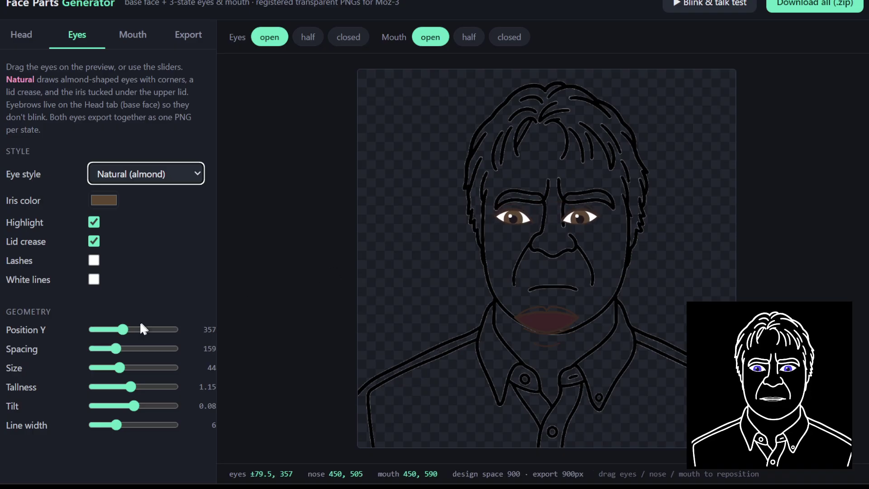
left_click_drag(123, 329, 125, 330)
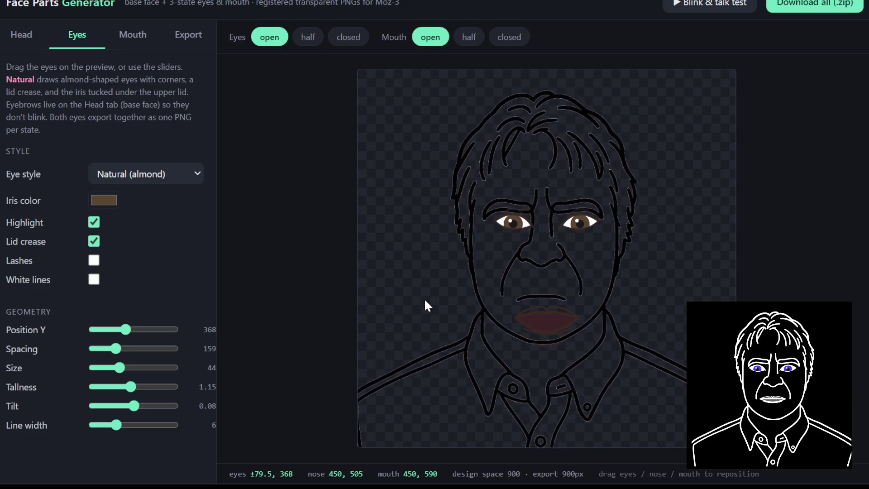
left_click_drag(513, 222, 510, 224)
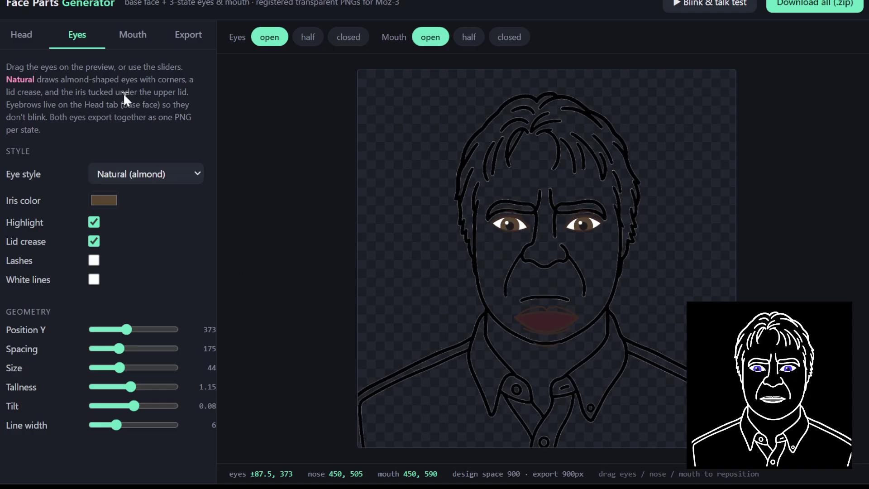
Raise the mouth to a Position Y of 541 so it sits on the drawing's mouth line
left_click(129, 38)
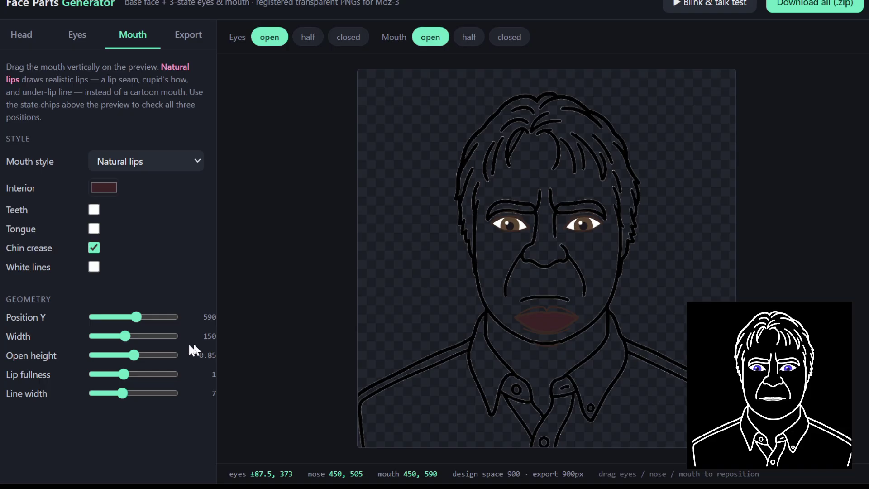
left_click_drag(138, 317, 122, 318)
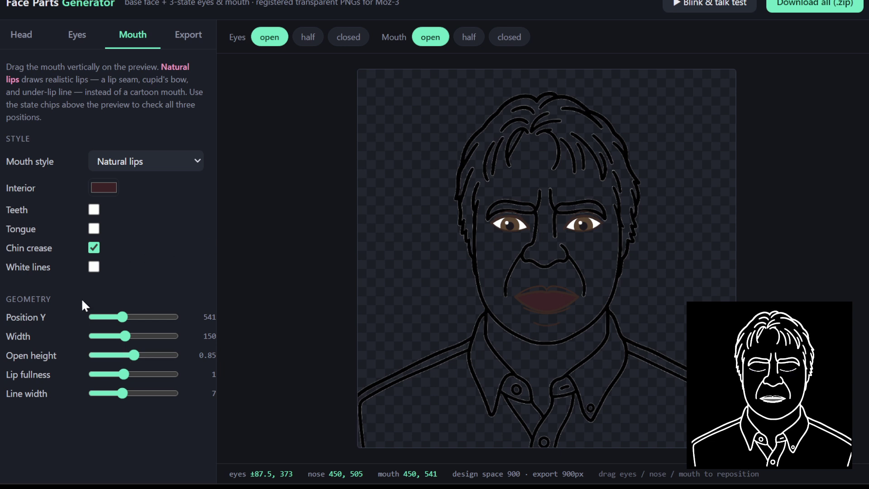
Try the Smile / D-mouth mouth style and return to Natural lips
left_click(131, 167)
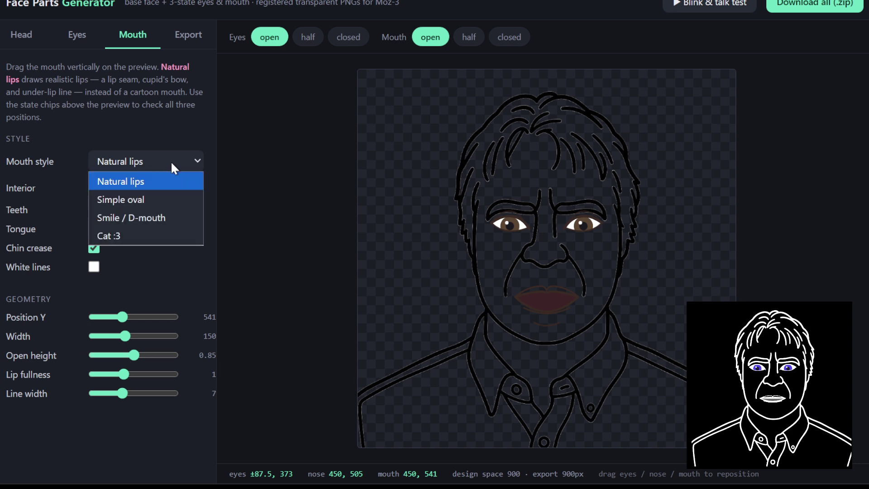
left_click(164, 218)
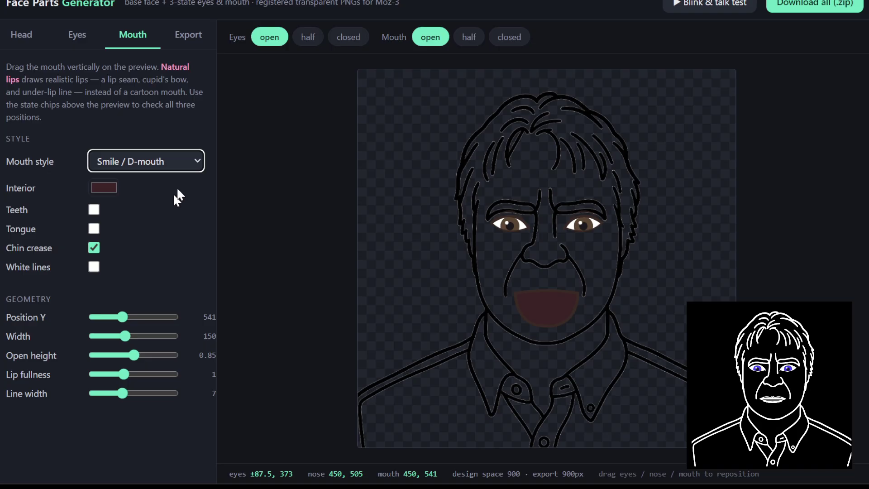
left_click(185, 159)
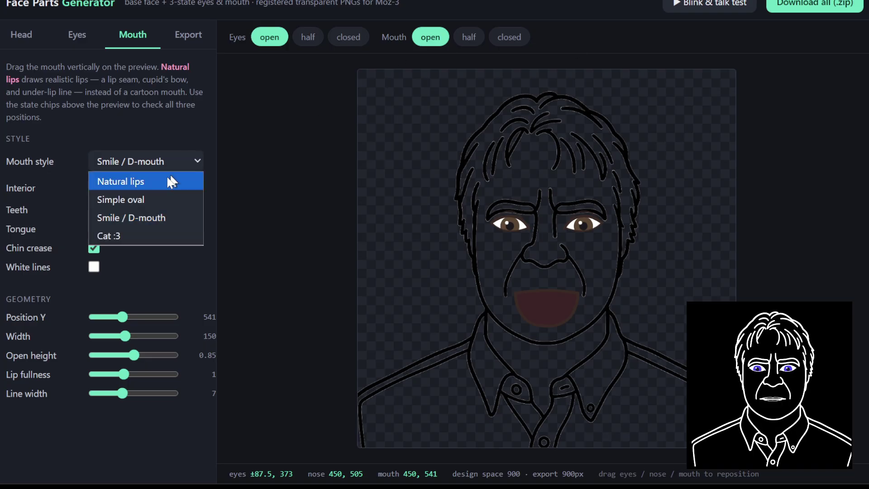
key("Escape")
key("Down")
Run and stop the blink and talk test, and download all face parts as a ZIP to view its contents
left_click(720, 12)
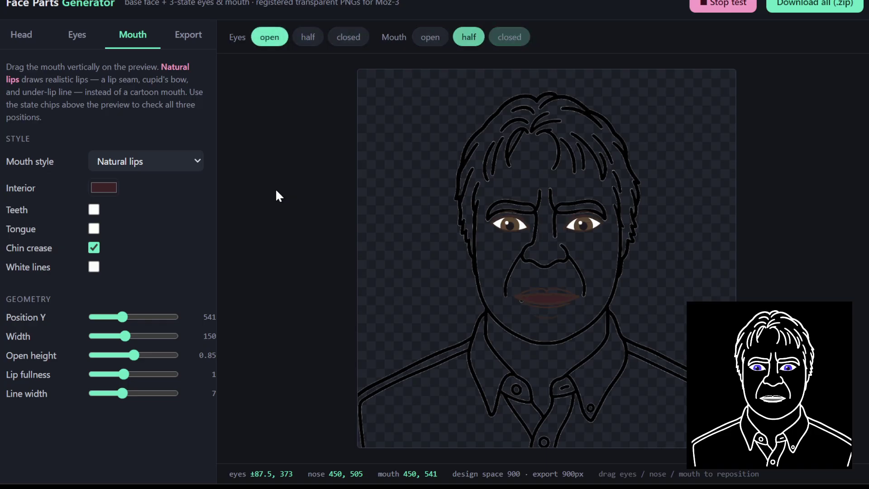
left_click(739, 8)
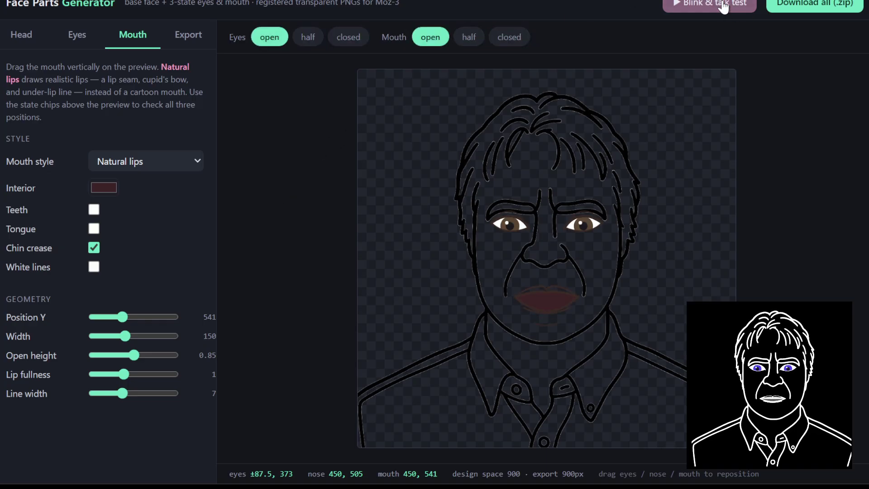
left_click(813, 6)
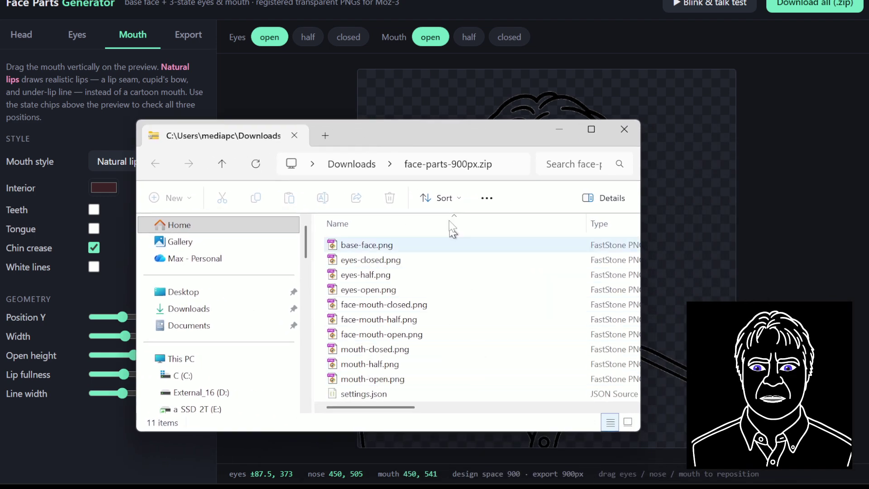
left_click_drag(643, 220, 804, 220)
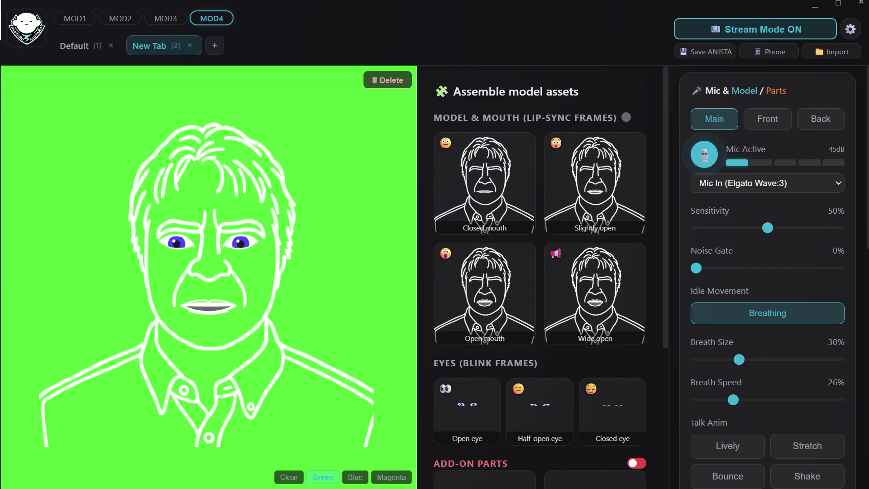
Remove the existing mouth and eye frames from the model and set the preview background to Clear
left_click_drag(378, 480, 476, 285)
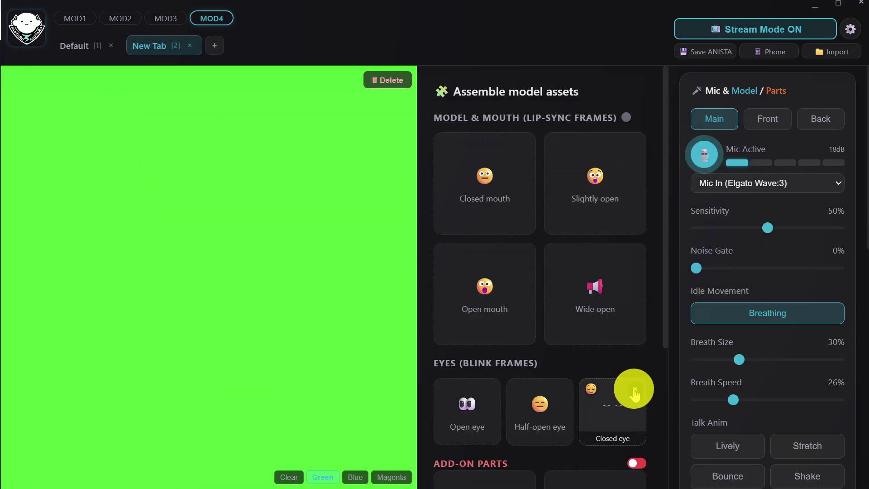
left_click(634, 390)
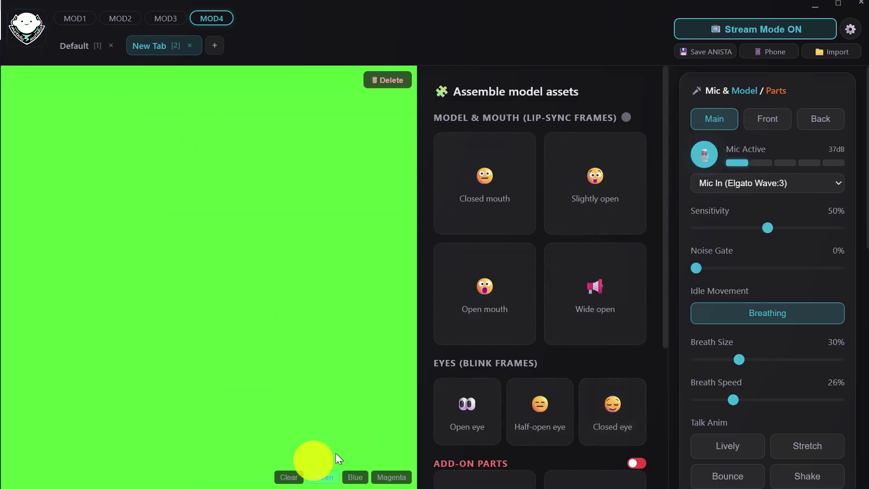
left_click(289, 477)
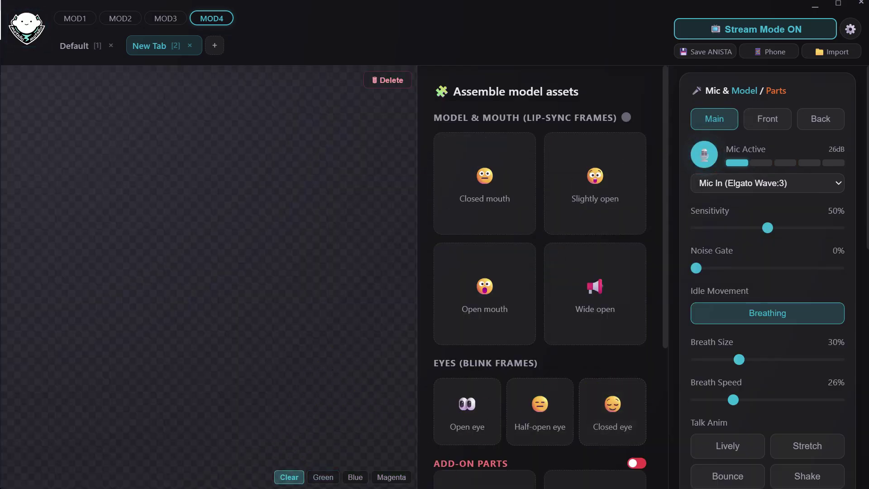
Assign face-mouth-closed.png to the Closed mouth frame and face-mouth-half.png to the Slightly open frame
key("alt+Tab")
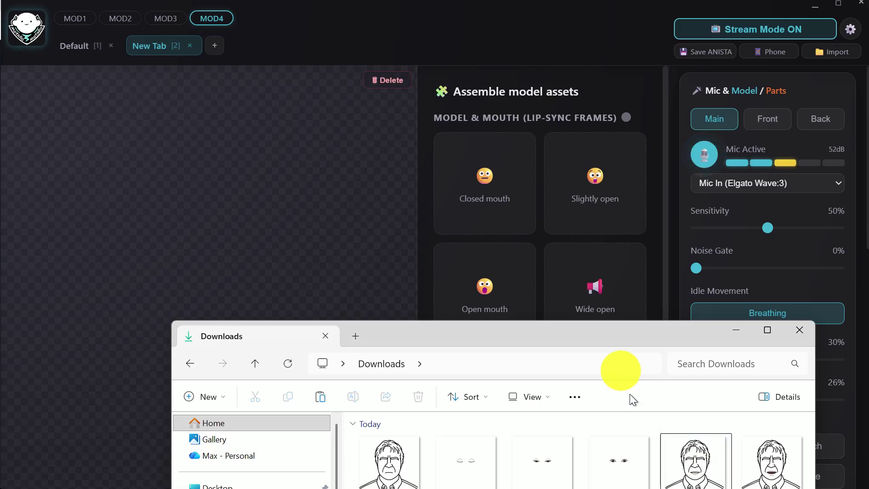
left_click_drag(616, 341, 484, 195)
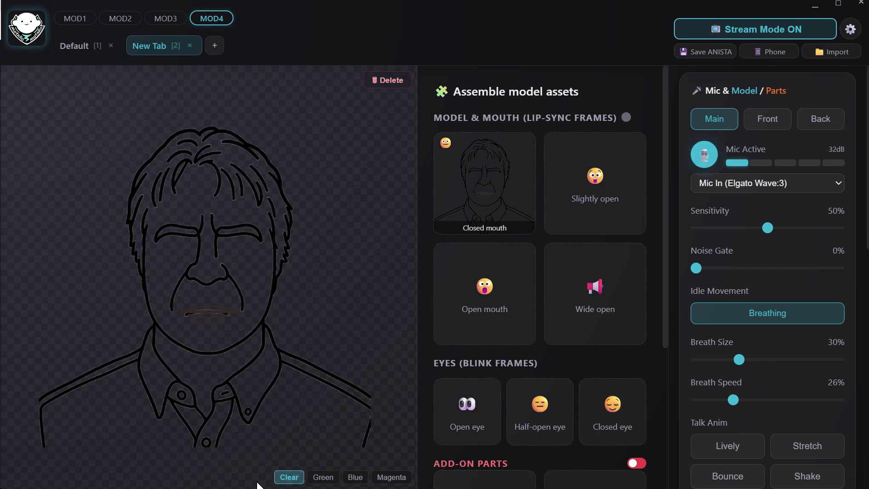
left_click_drag(606, 485, 589, 200)
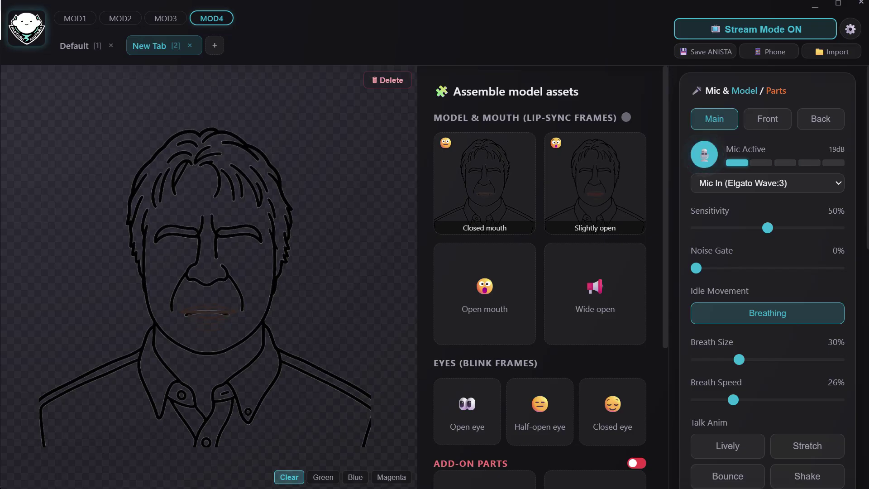
Assign face-mouth-open.png from the Downloads folder to the Open mouth frame
left_click(444, 334)
left_click(379, 480)
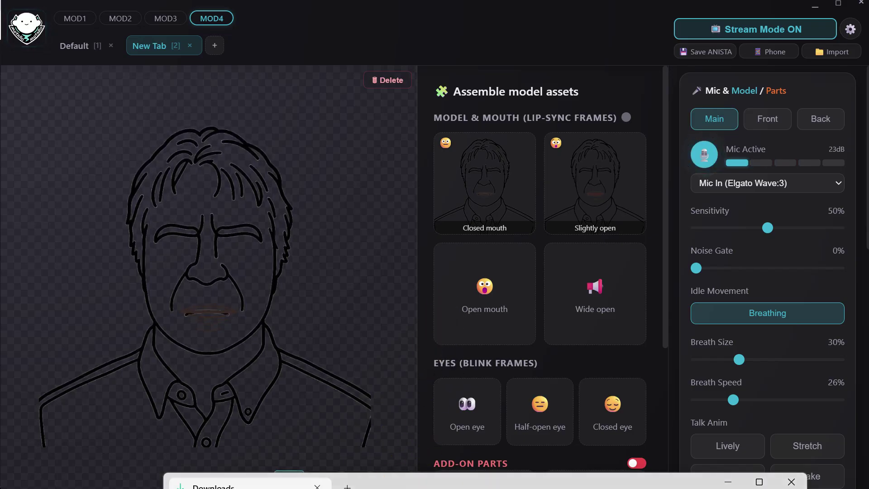
left_click_drag(379, 481, 478, 335)
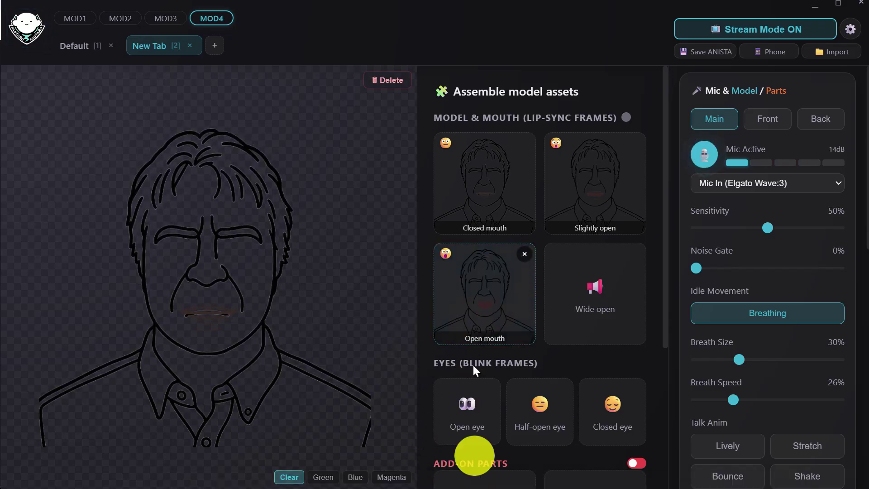
Assign face-mouth-open.png from the Downloads folder to the Wide open mouth frame
key("alt+Tab")
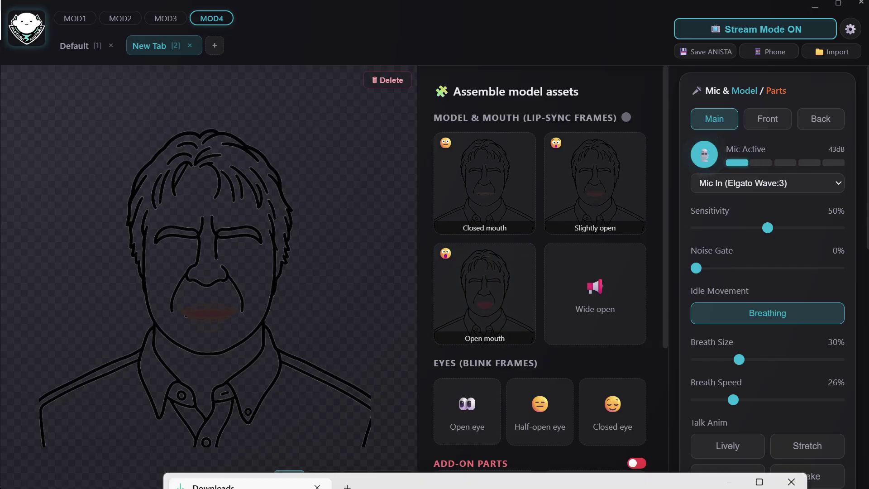
left_click_drag(625, 480, 119, 101)
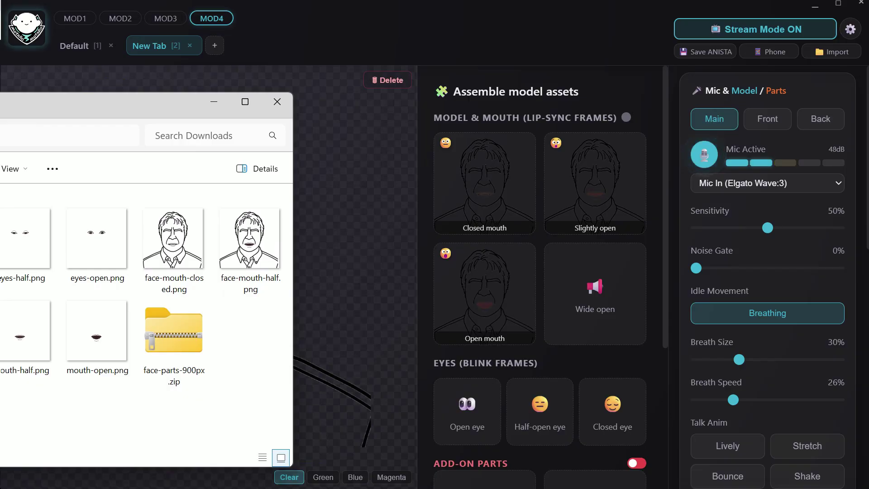
left_click_drag(100, 105, 200, 91)
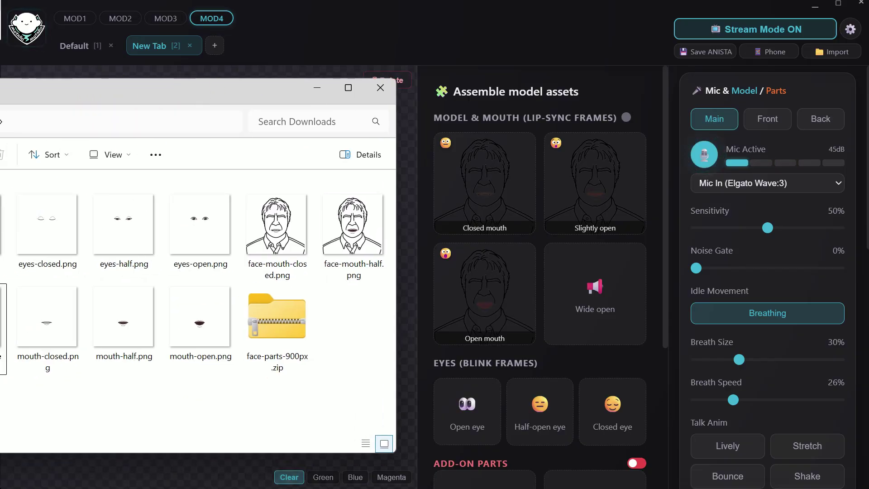
left_click_drag(261, 317, 594, 322)
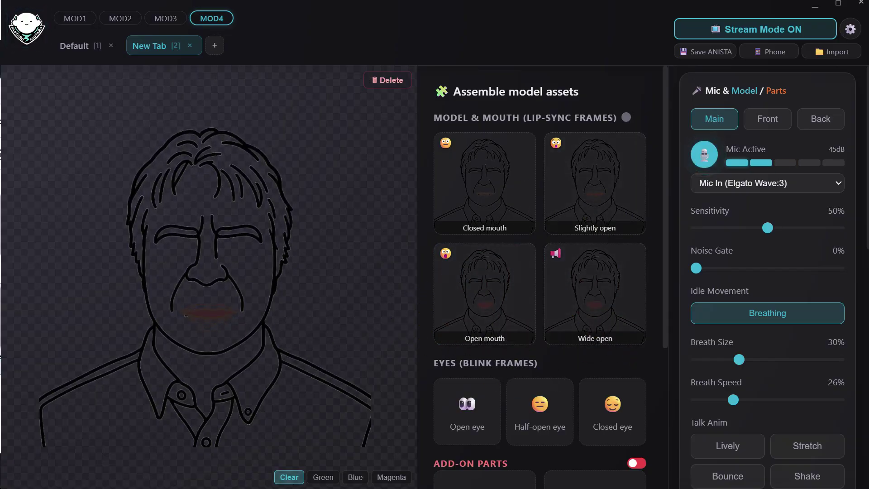
Assign eyes-open.png to the Open eye frame and eyes-half.png to the Half-open eye frame from the Downloads folder
key("alt+Tab")
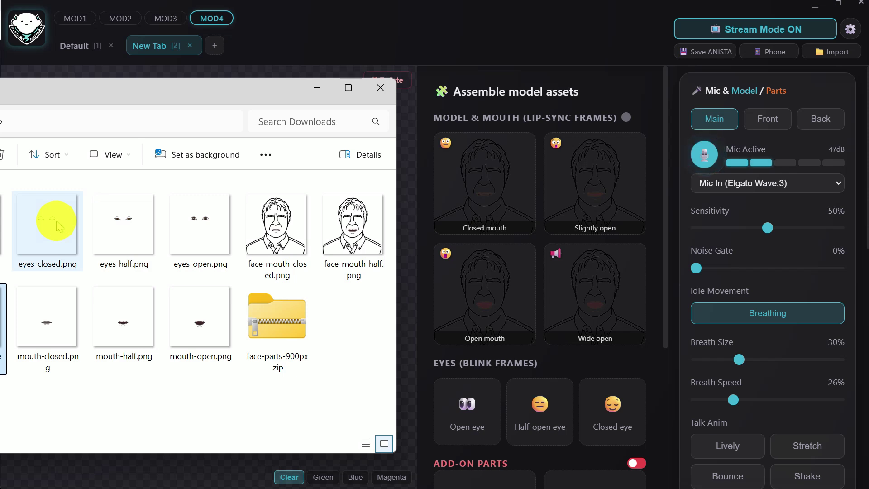
left_click_drag(195, 240, 467, 403)
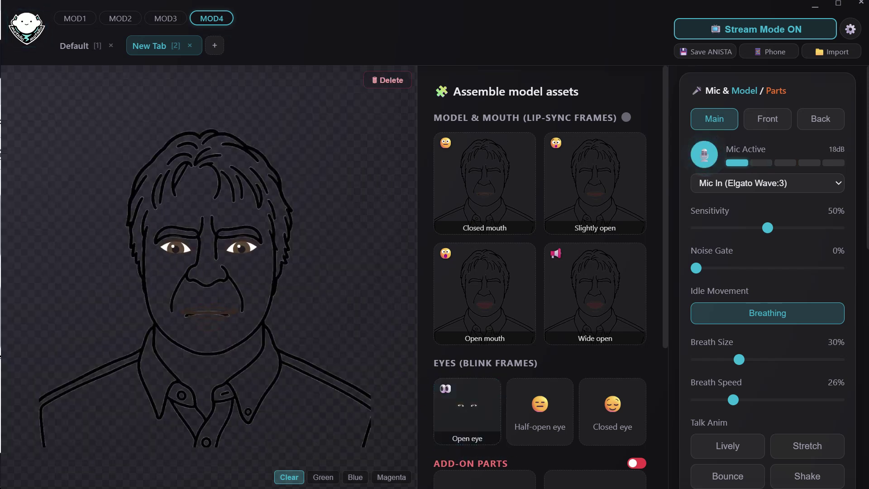
key("alt+Tab")
left_click_drag(113, 195, 528, 428)
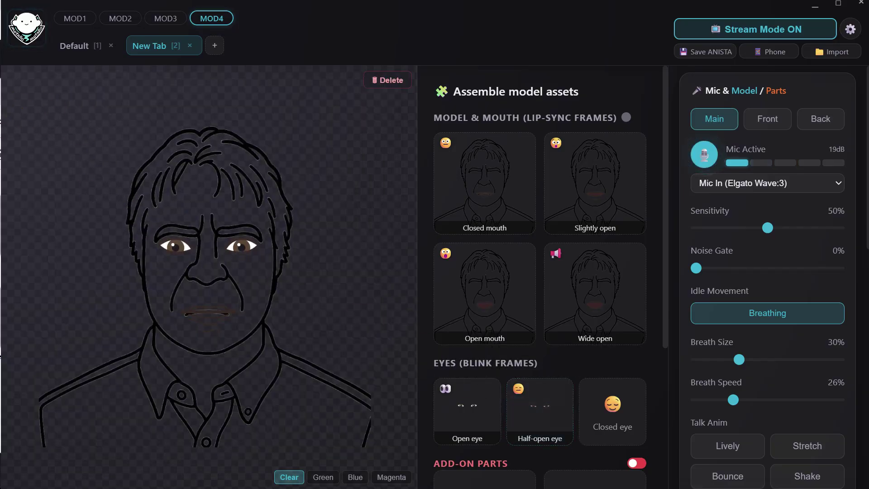
Assign eyes-closed.png to the Closed eye frame and set the preview background to Green
key("alt+Tab")
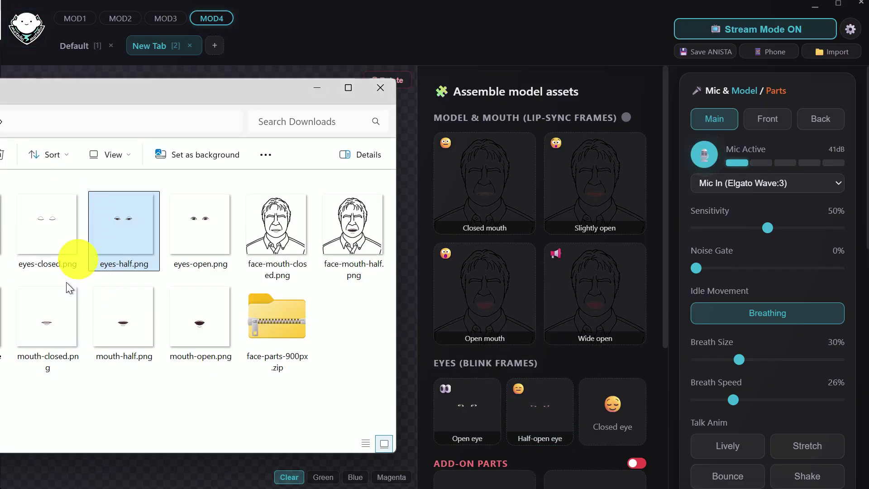
left_click_drag(54, 234, 597, 424)
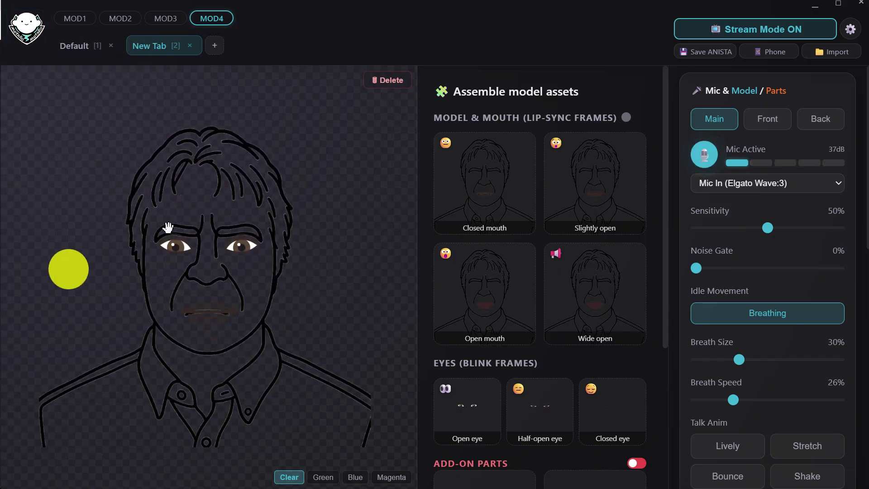
left_click(322, 476)
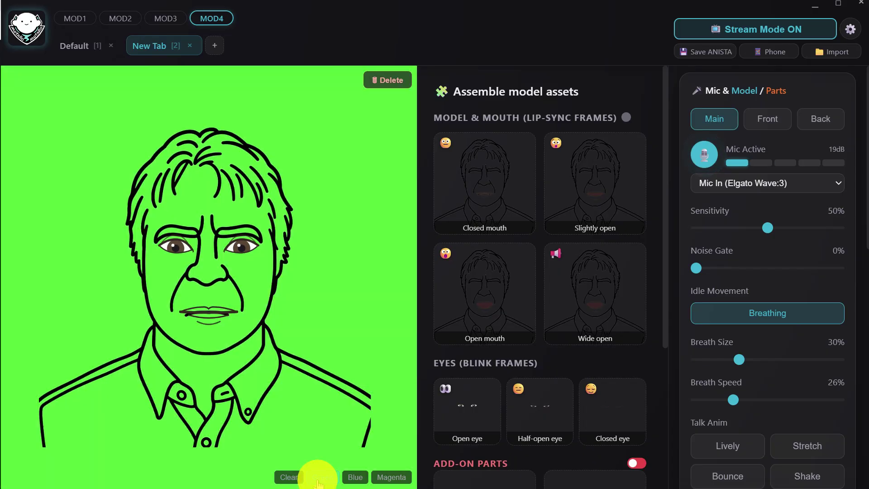